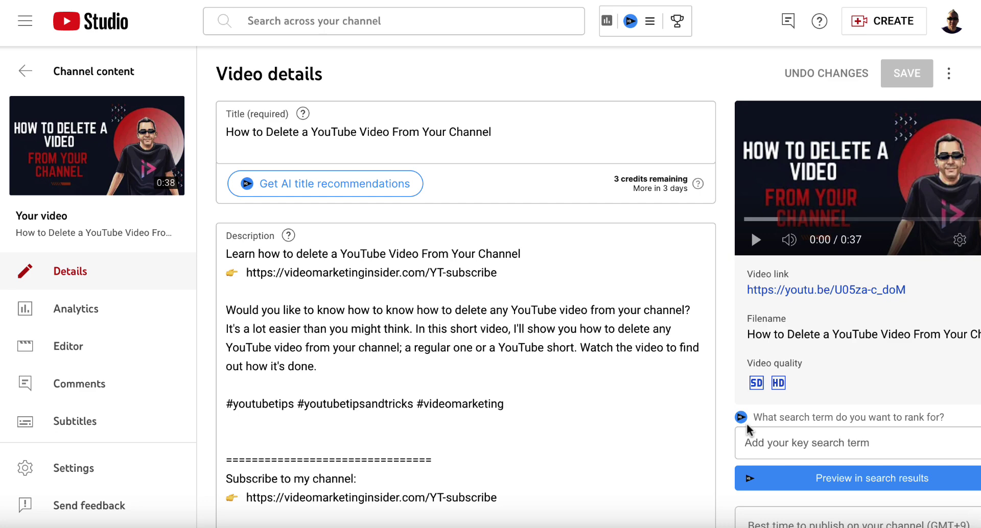
Scroll down the video details page until the Cards row is visible.
scroll(746, 424, down, 4)
scroll(746, 424, down, 8)
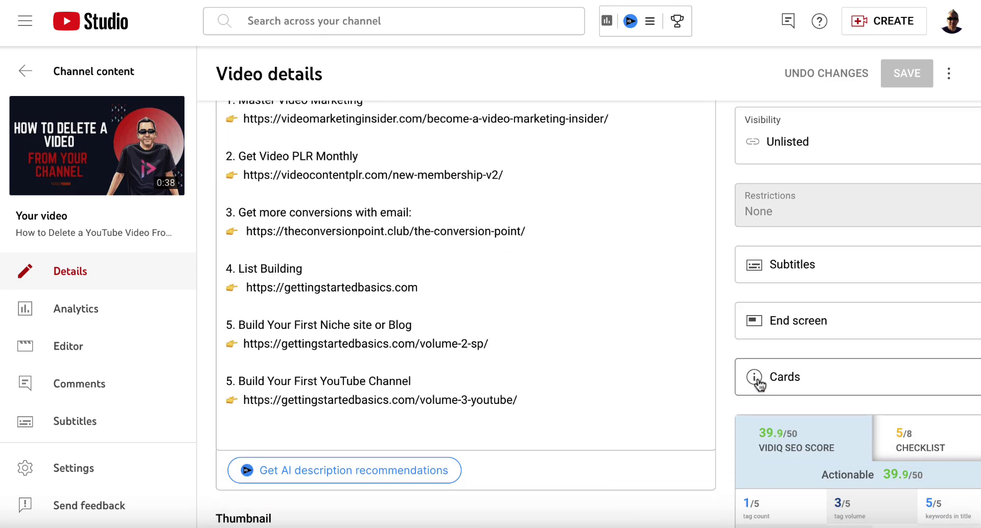
In the Cards editor, add a 25:02 video card linking to 'AI For Social Media Traffic Through Listicles'.
click(760, 384)
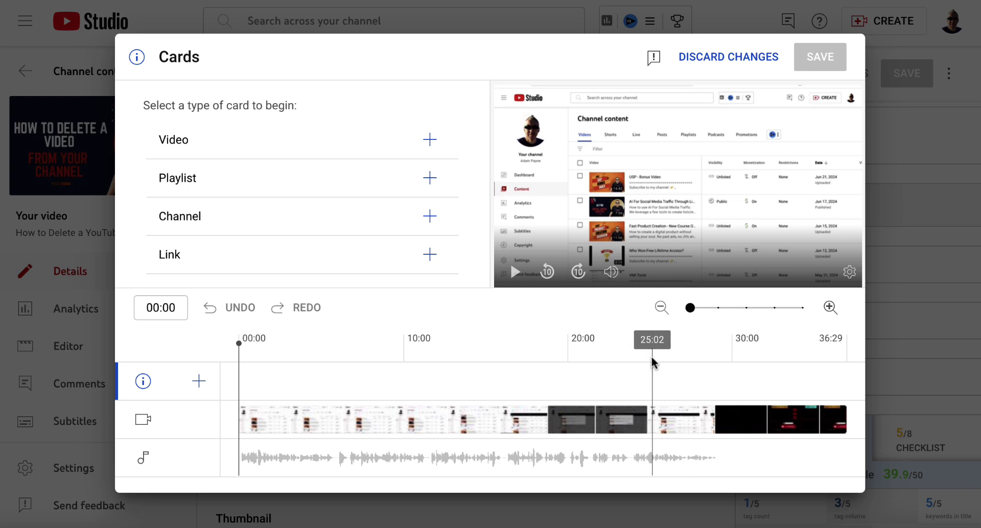
click(652, 361)
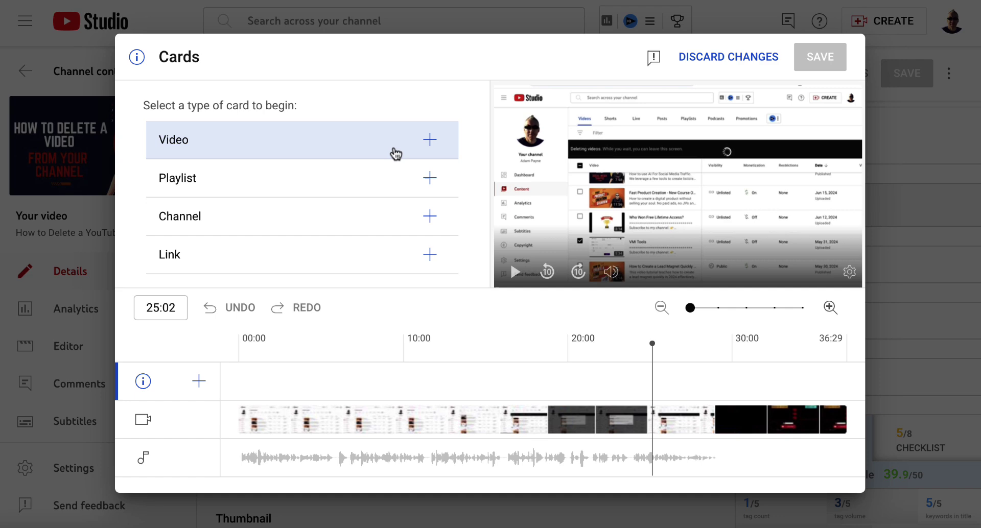
click(384, 148)
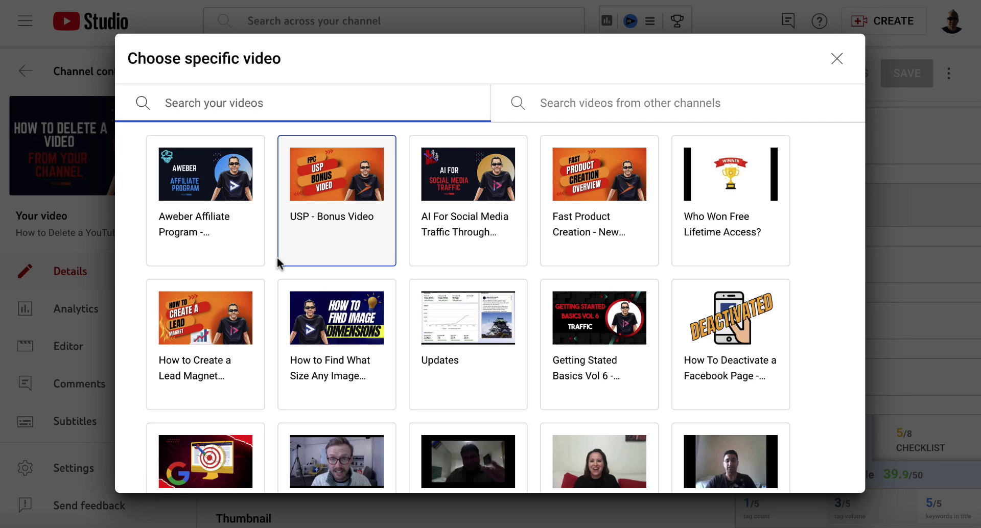
click(481, 176)
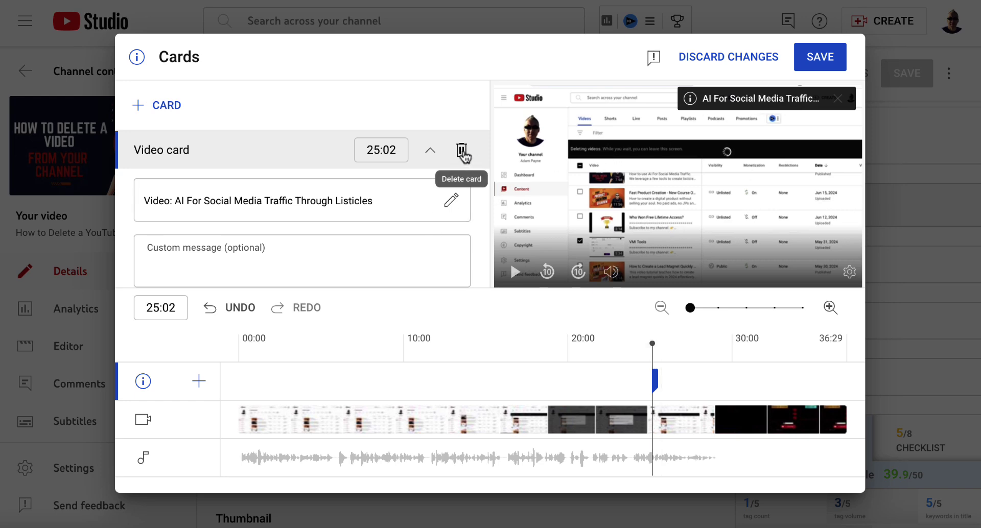
Delete the video card and add a playlist card for the Video Marketing Insider playlist.
click(461, 149)
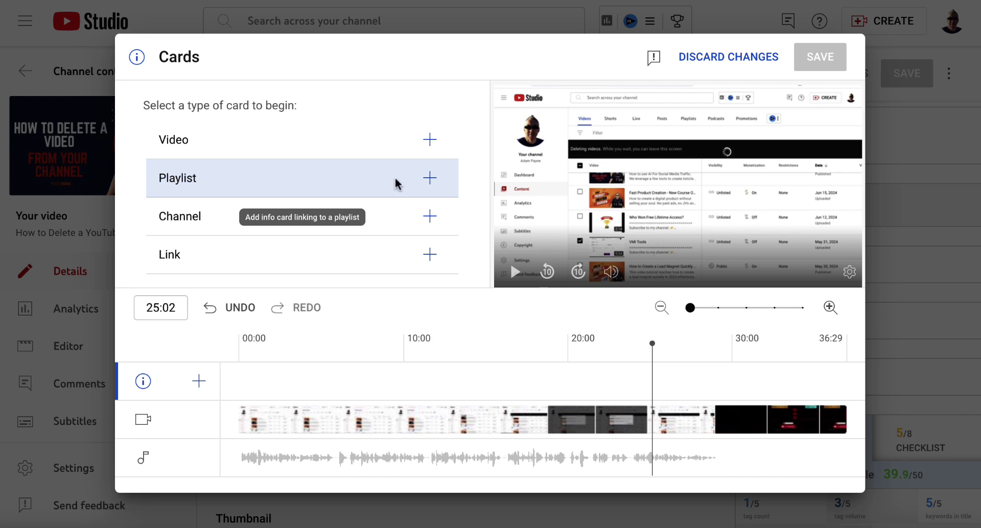
click(397, 182)
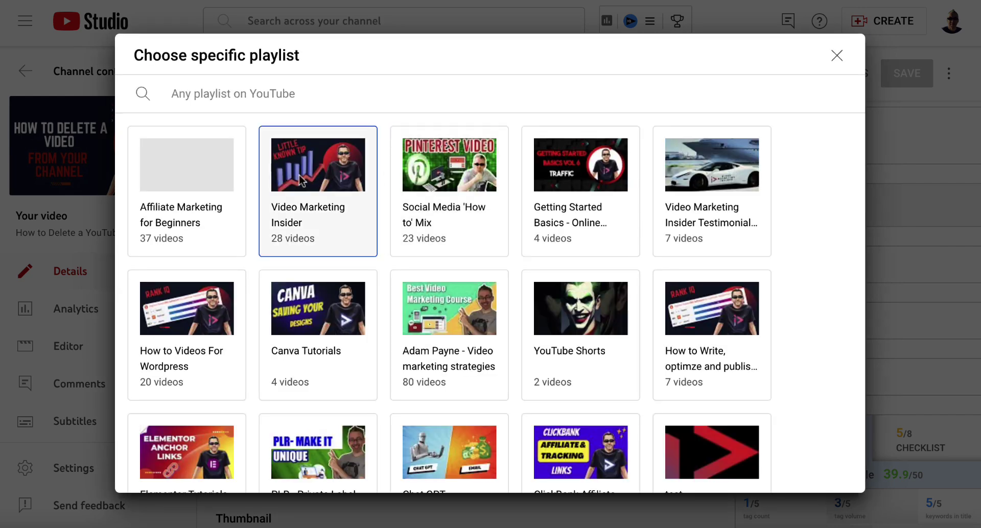
click(312, 178)
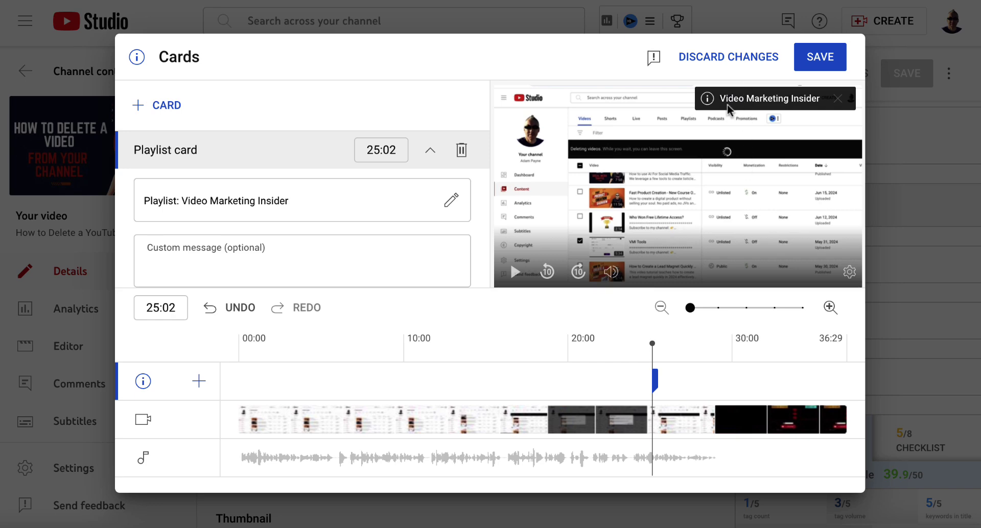
Delete the playlist card and add a channel card for MotorTrend Japan, found by searching 'japan'.
click(461, 151)
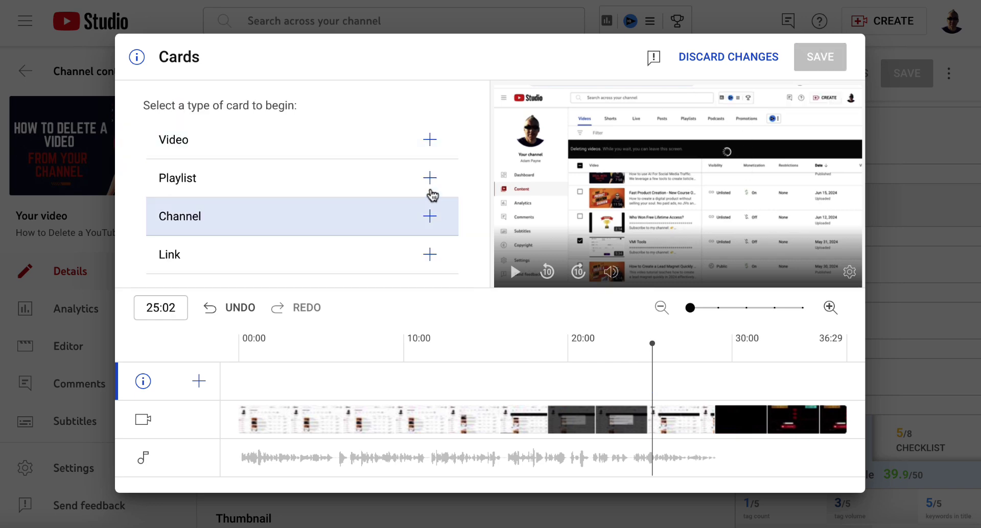
click(425, 224)
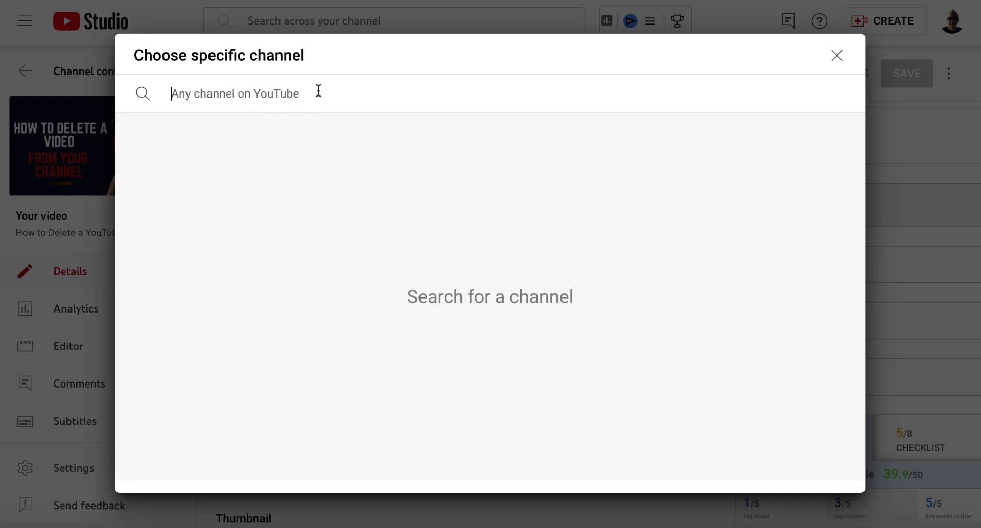
text(japan)
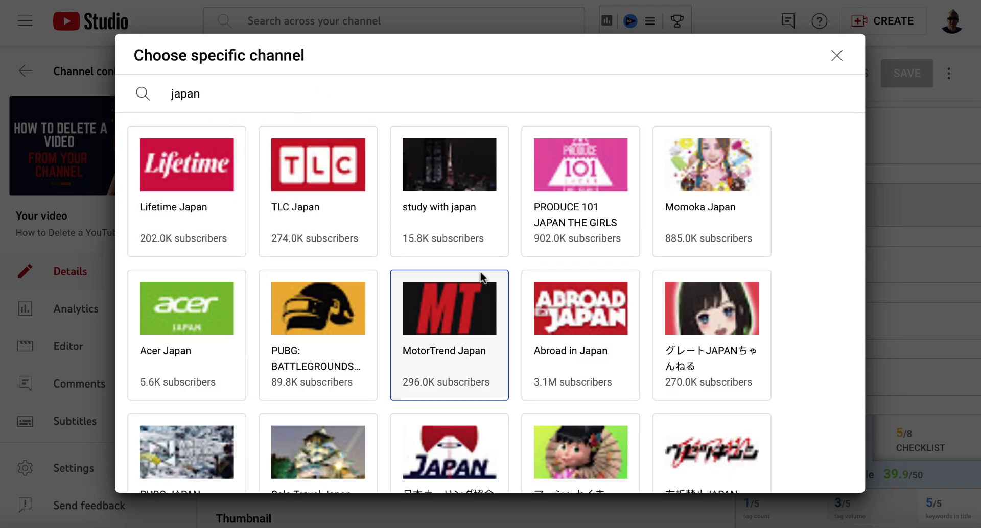
click(446, 330)
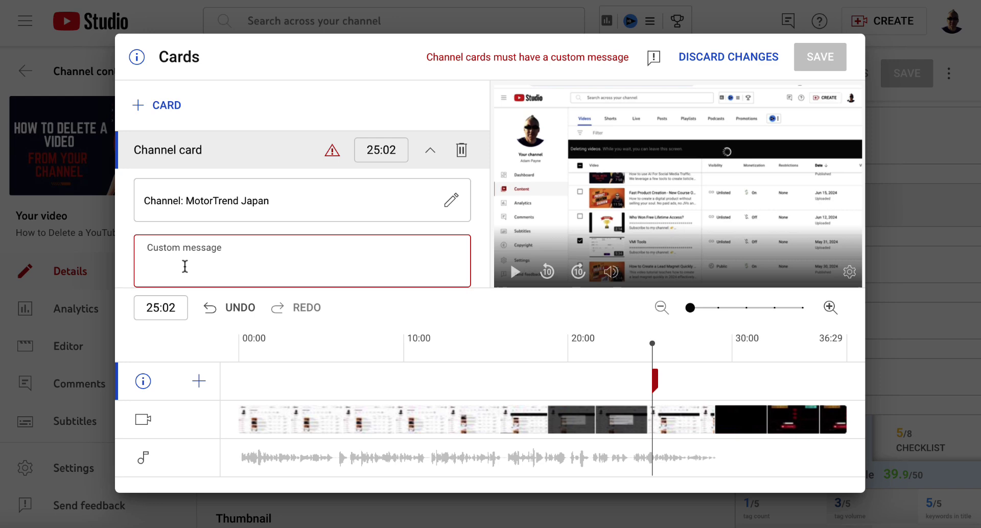
Give the channel card the message 'check out Japan' and the teaser 'Watch now', then delete it.
click(184, 267)
text(chck out Japan)
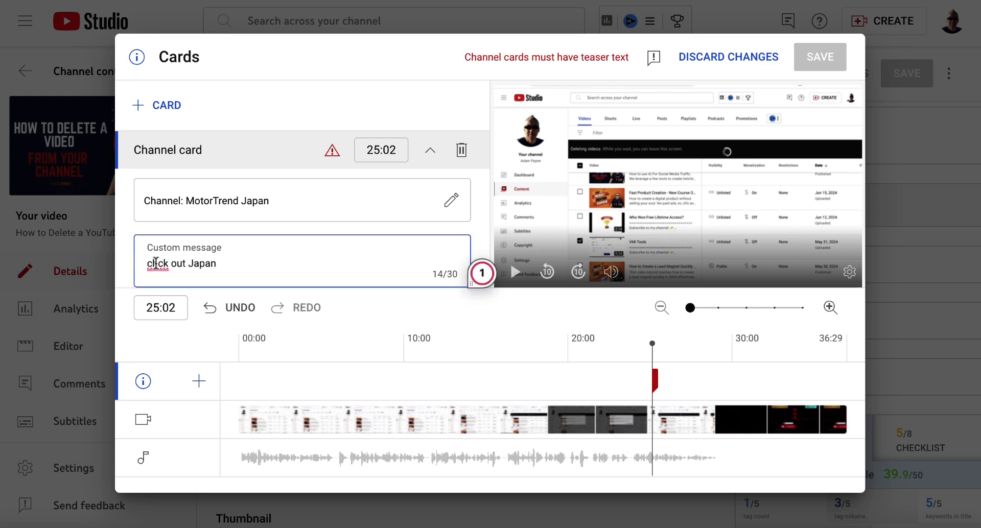
click(153, 263)
text(e)
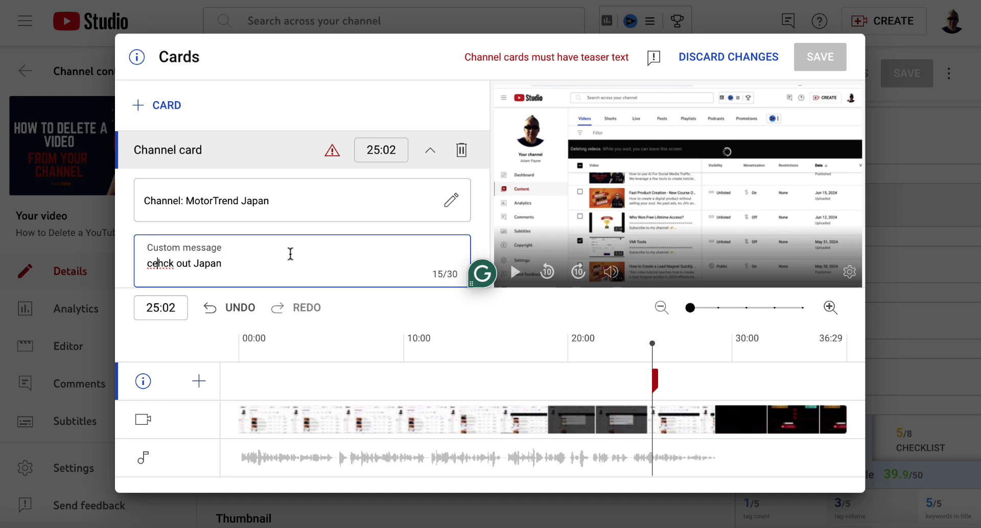
scroll(289, 255, down, 2)
click(261, 250)
text(Watch now)
scroll(274, 199, down, 1)
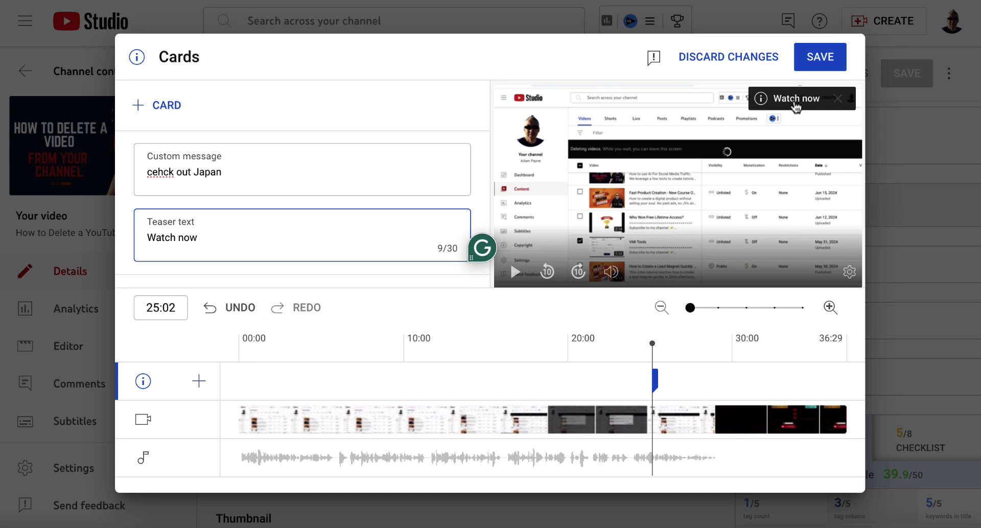
scroll(439, 197, up, 2)
click(462, 151)
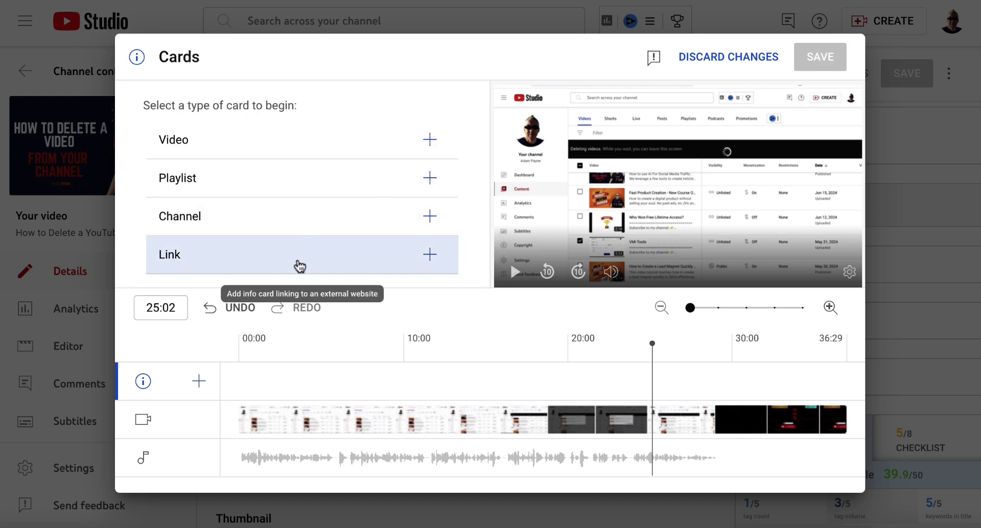
Create a link card pointing to the pasted videocontentplr.com address.
click(300, 266)
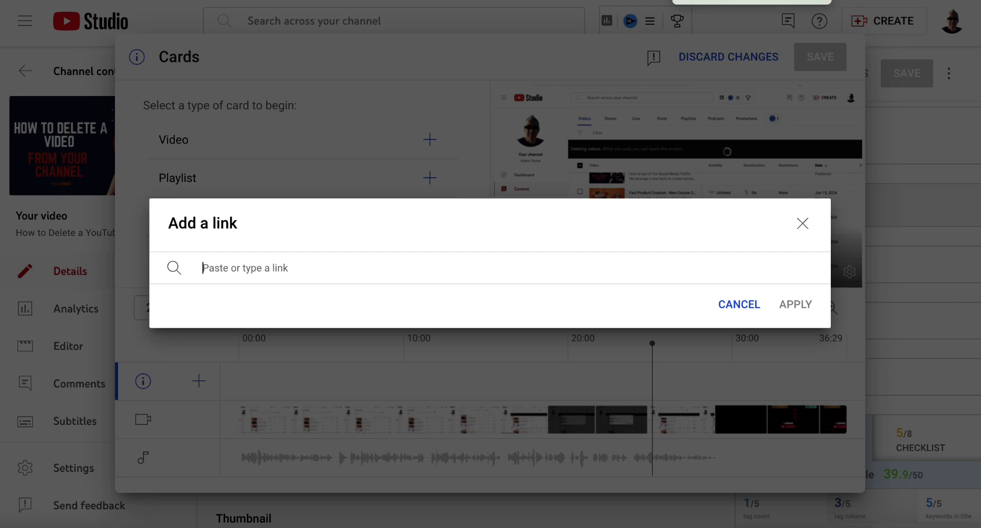
text(https://videocontentplr.com/)
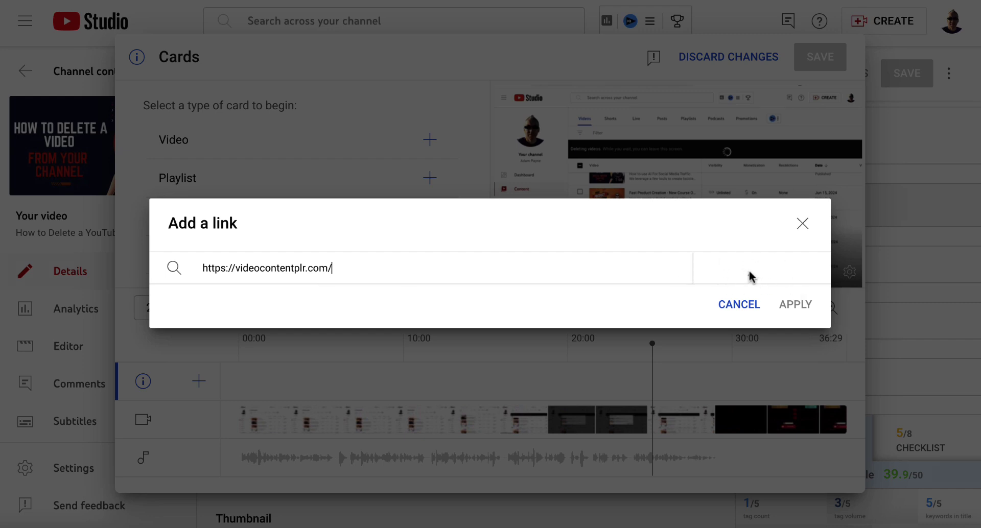
click(806, 307)
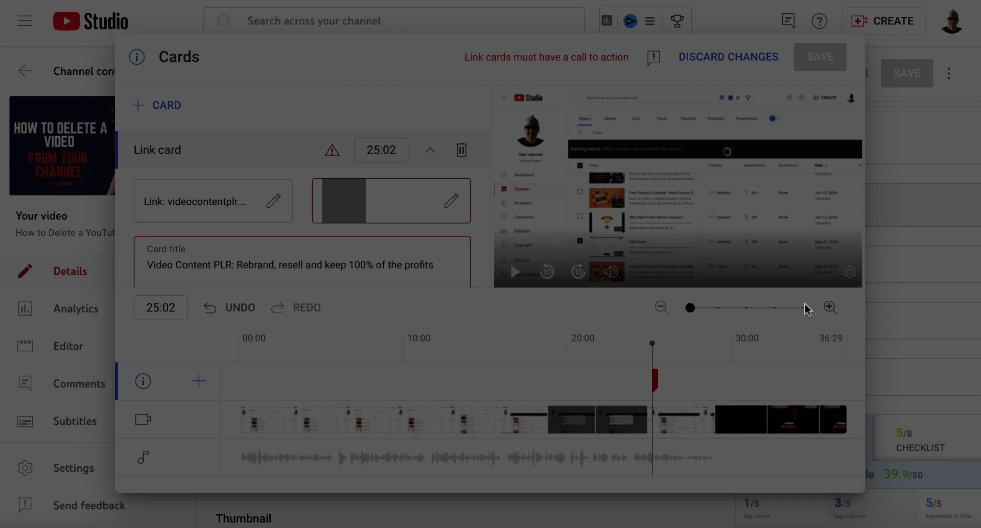
scroll(322, 219, down, 2)
scroll(320, 219, up, 1)
scroll(321, 219, down, 1)
scroll(307, 225, down, 1)
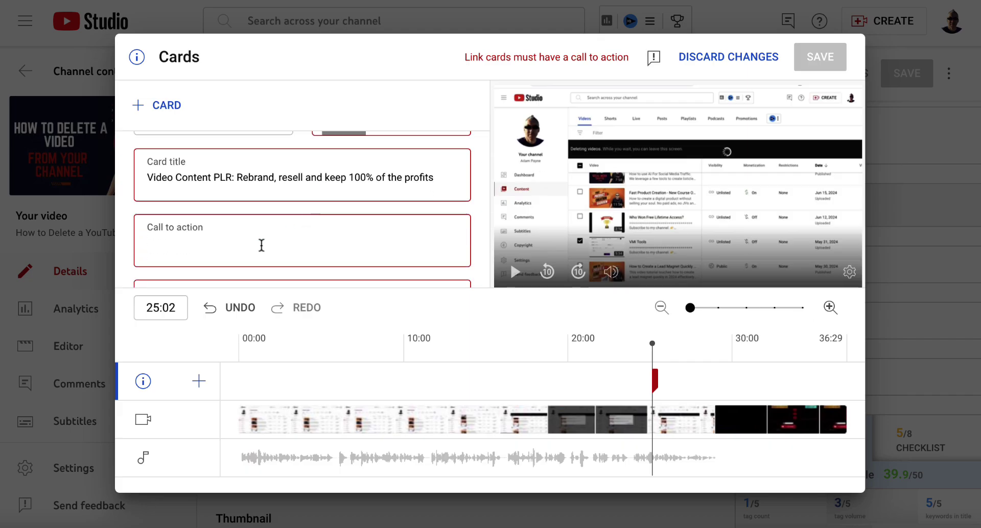
Set the link card's call to action to 'Learn more' and its teaser to 'Click Now'.
click(261, 245)
text(Learn more)
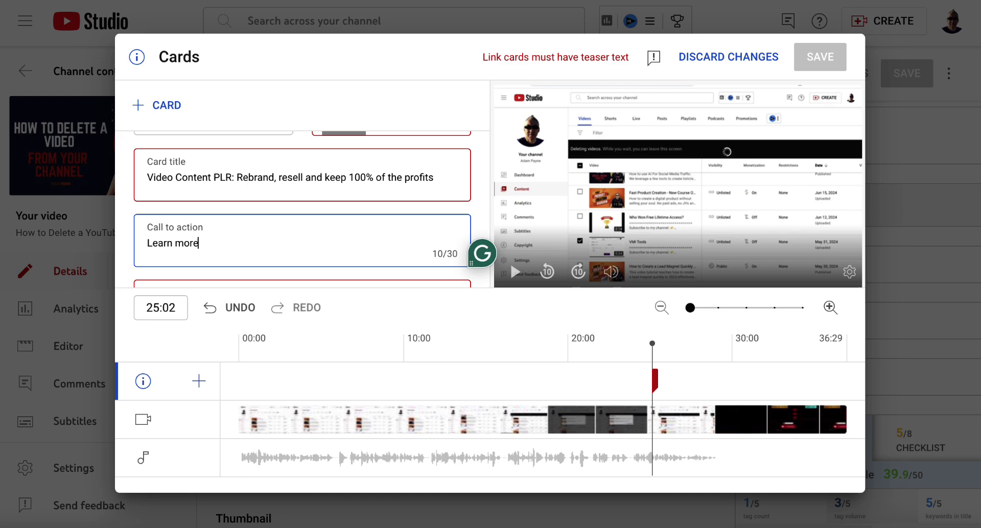
scroll(261, 245, down, 1)
click(245, 269)
text(Click Now)
Trim the link card's title to 'Video Content PLR'.
scroll(309, 236, up, 2)
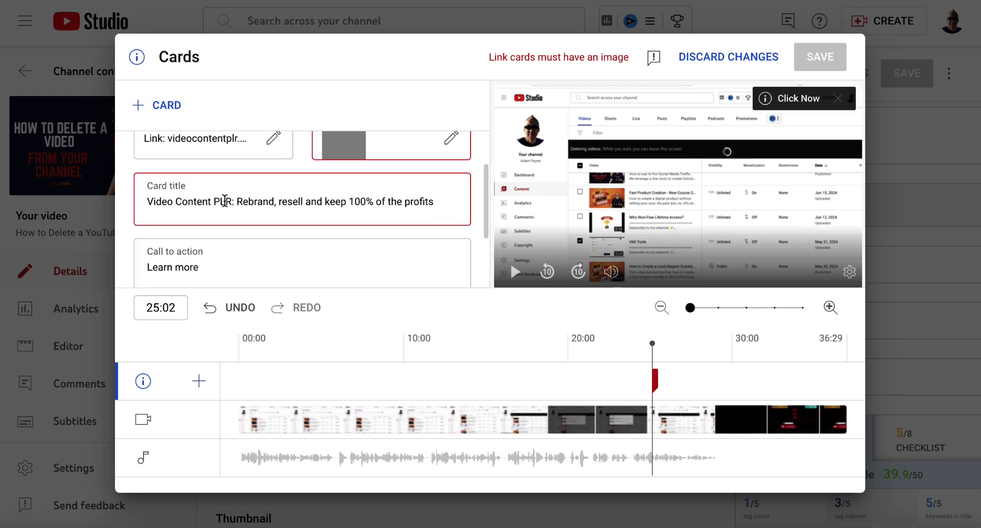
drag(236, 202, 495, 212)
key(BackSpace)
key(BackSpace)
key(BackSpace)
key(BackSpace)
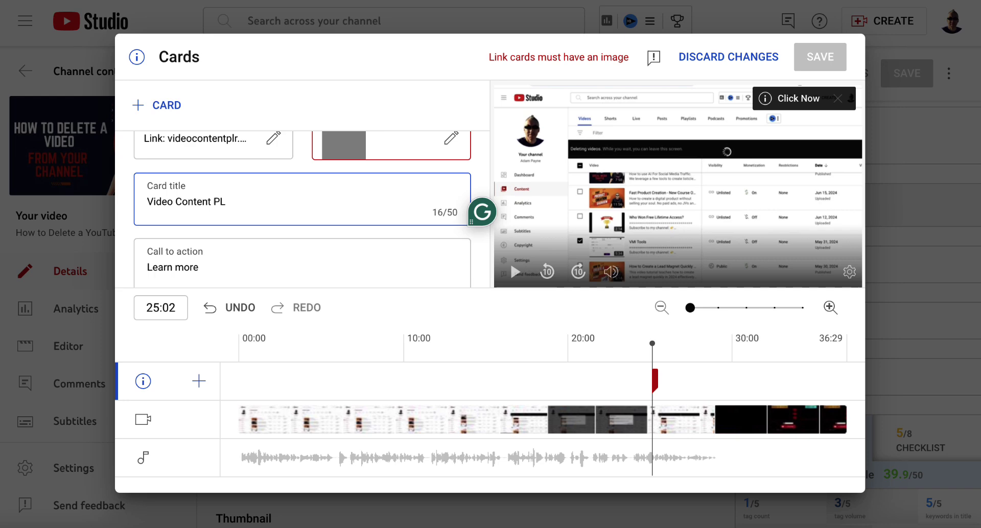
text(R)
scroll(444, 209, up, 1)
Set the link card's image to the first image from the videocontentplr.com site.
click(449, 200)
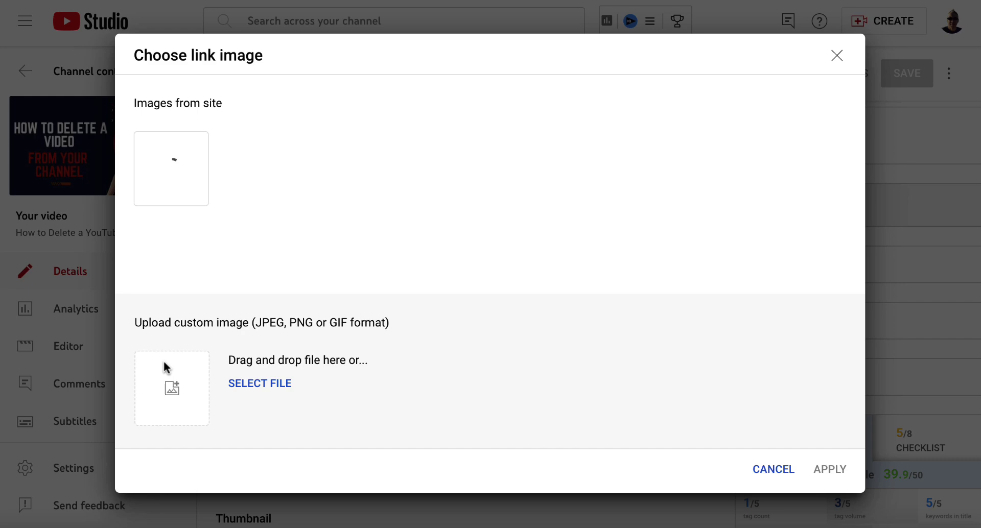
click(180, 179)
click(829, 472)
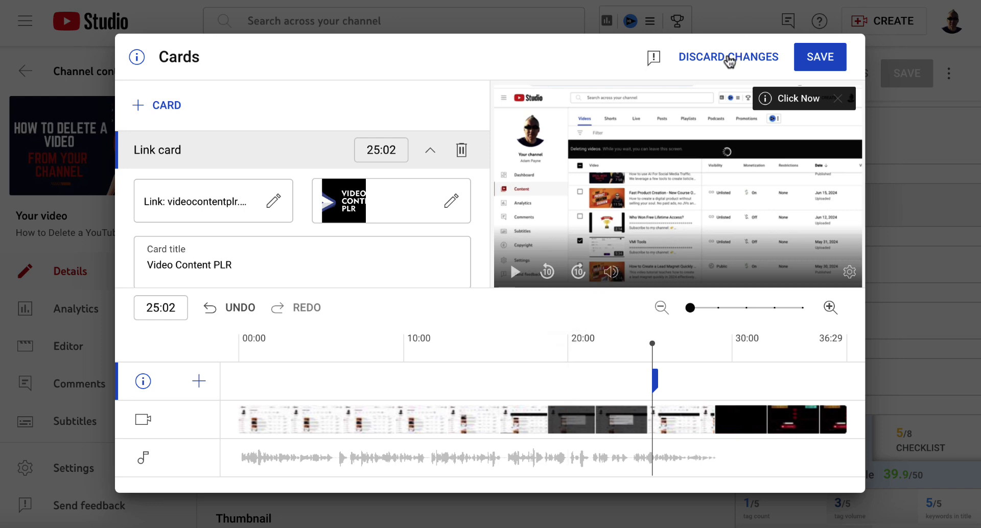
Discard all card changes and close the Cards editor.
click(728, 58)
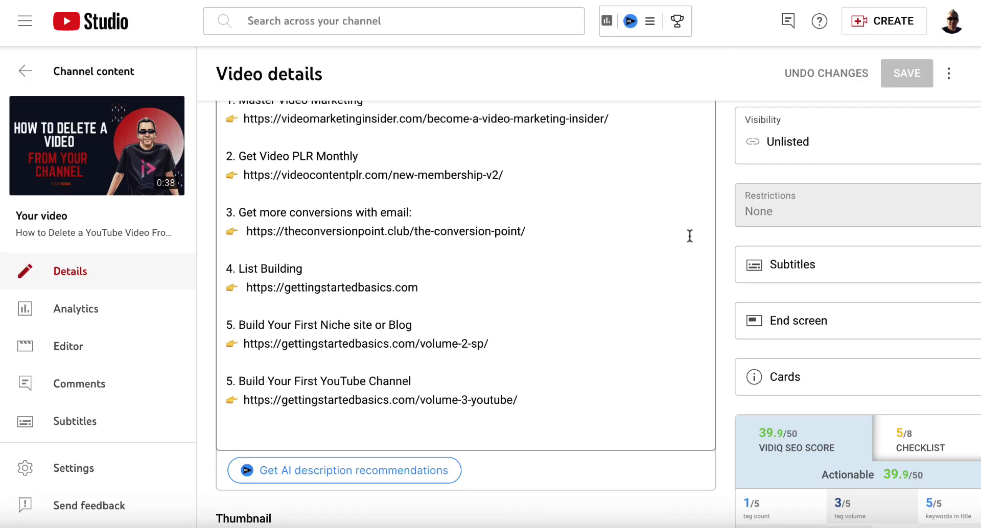